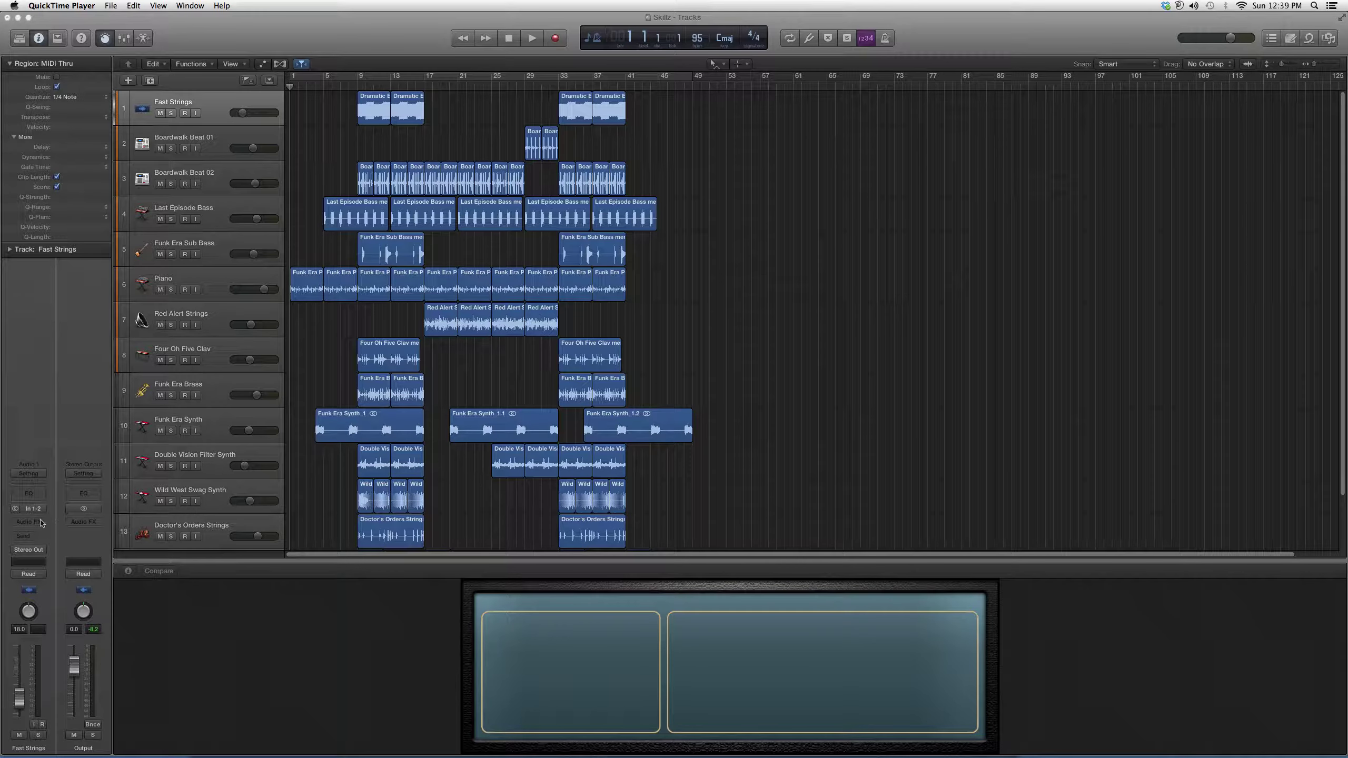
Insert the Pedalboard plug-in from Amps and Pedals on the Fast Strings Audio FX slot.
{"action": "left_click", "coordinate": [42, 523]}
{"action": "mouse_move", "coordinate": [48, 539]}
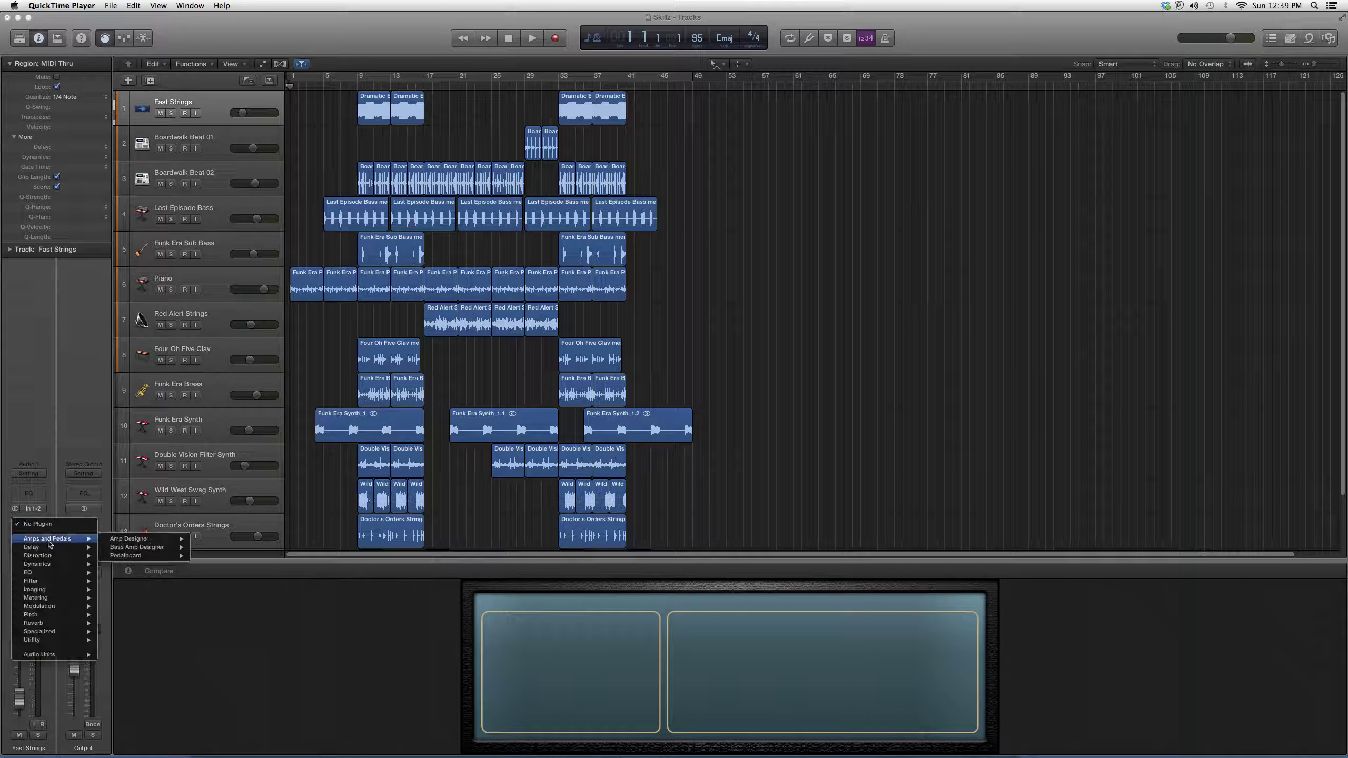
{"action": "left_click", "coordinate": [127, 555]}
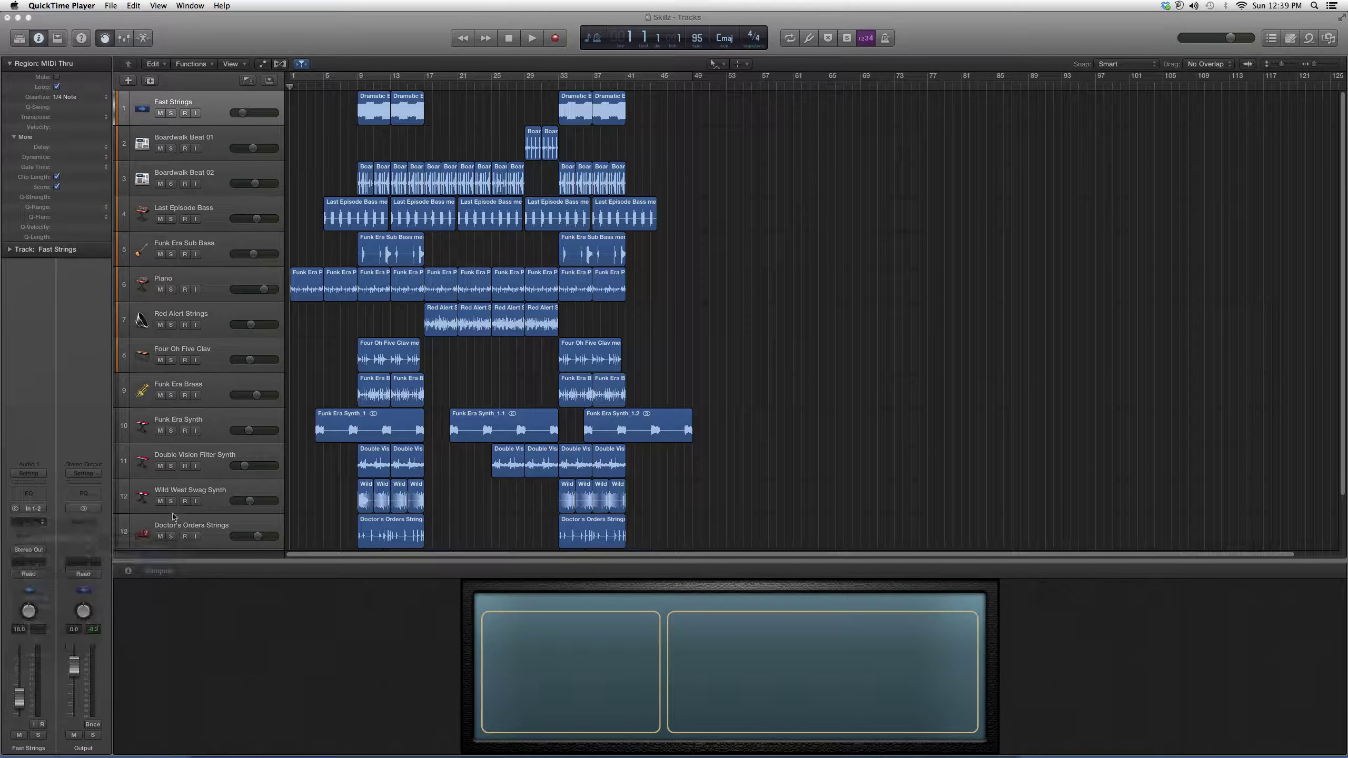
{"action": "scroll", "coordinate": [1044, 358], "scroll_direction": "down", "scroll_amount": 4}
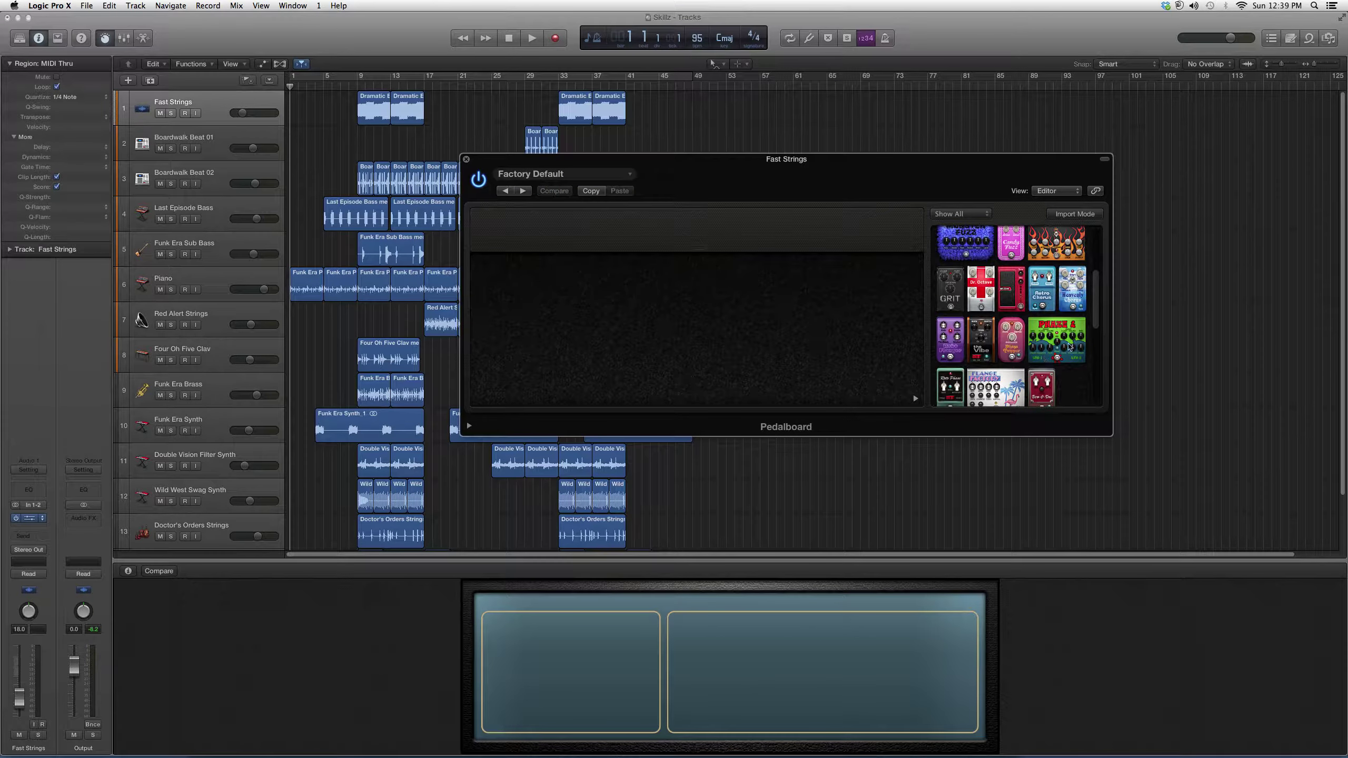
Drag the Phaze 2 phaser pedal from the browser onto the empty Pedalboard.
{"action": "mouse_move", "coordinate": [1045, 359]}
{"action": "left_mouse_down"}
{"action": "mouse_move", "coordinate": [1044, 326]}
{"action": "mouse_move", "coordinate": [623, 313]}
{"action": "left_mouse_up"}
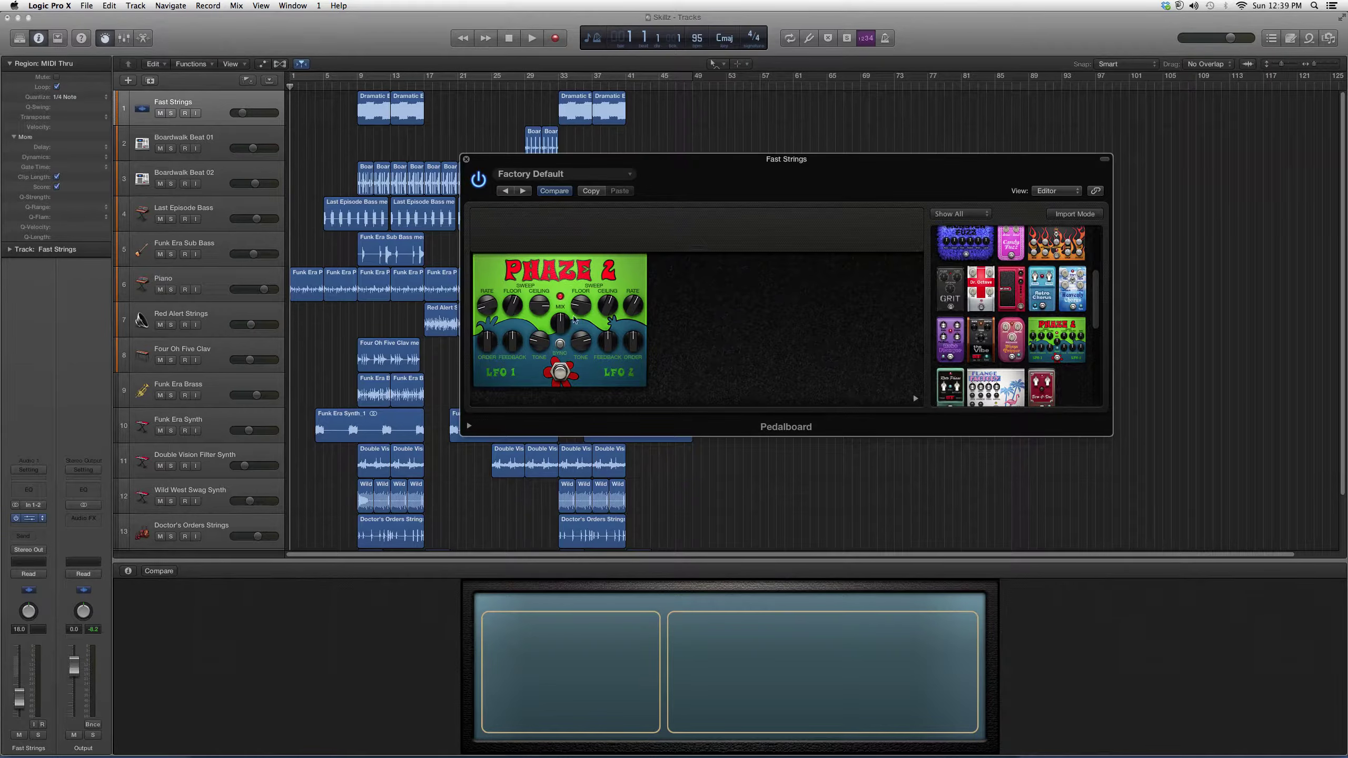
{"action": "left_click_drag", "start_coordinate": [563, 323], "coordinate": [562, 316]}
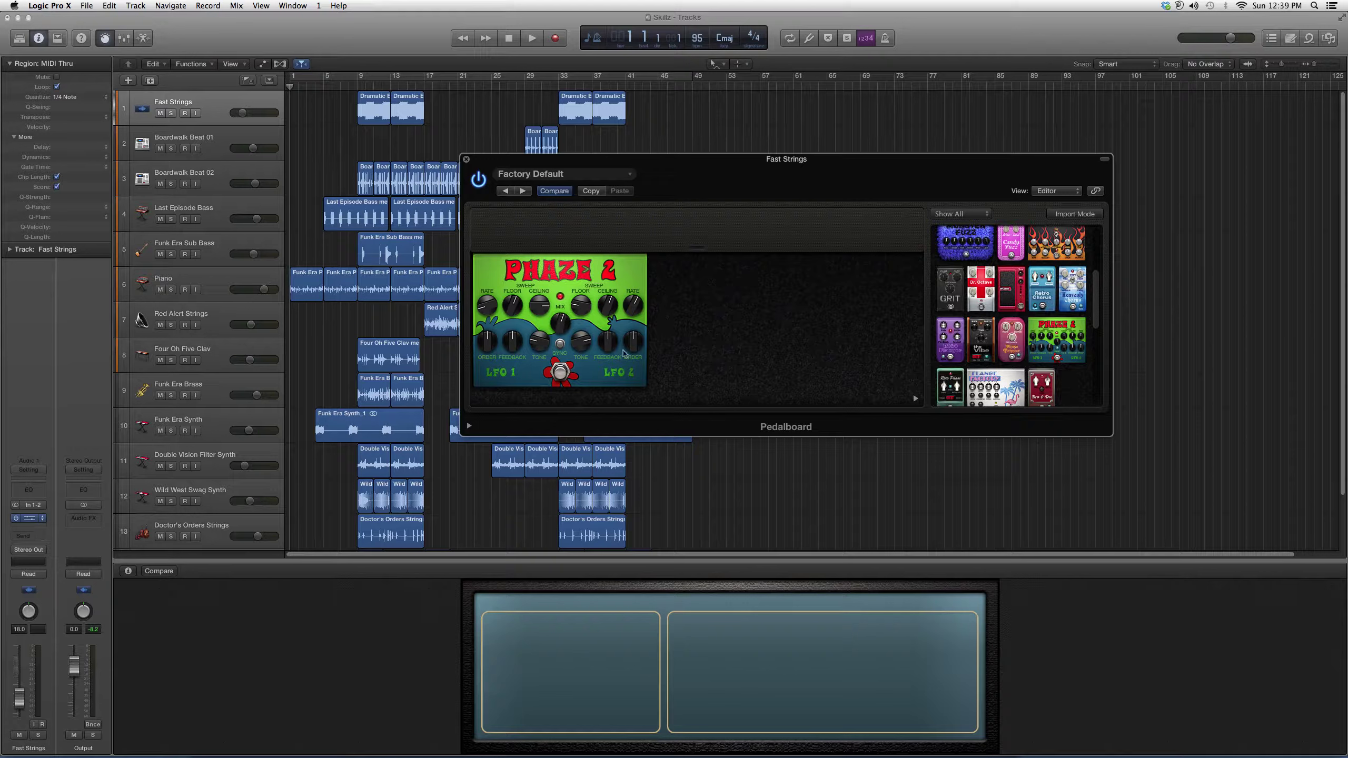